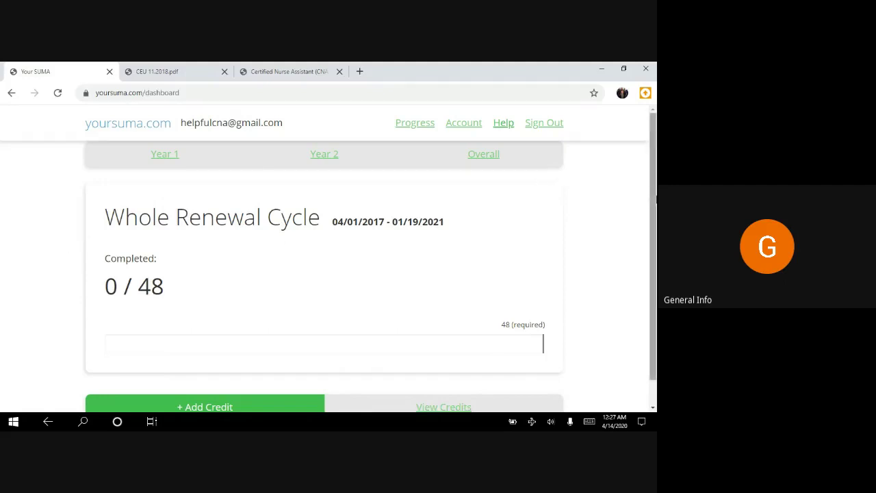
Step: Start adding a new credit from the renewal cycle dashboard and bring up its credit details form
left_click_drag(654, 214, 655, 241)
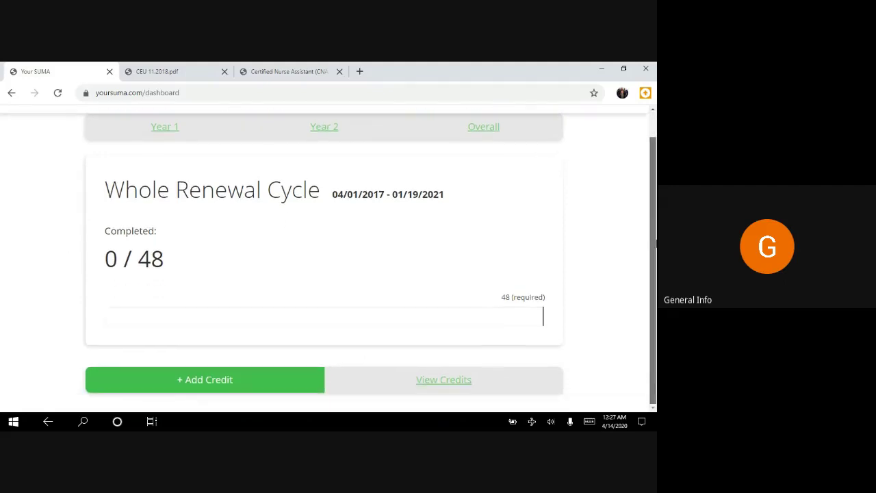
left_click(260, 385)
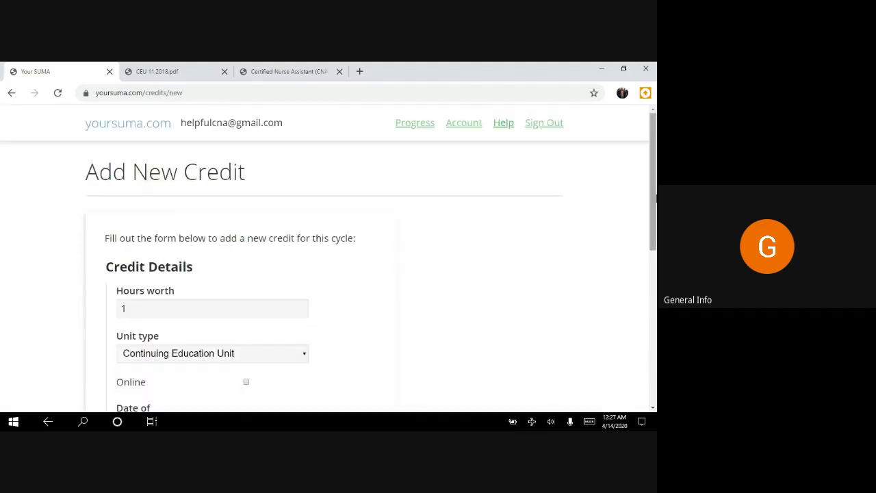
scroll(643, 255, "down", 3)
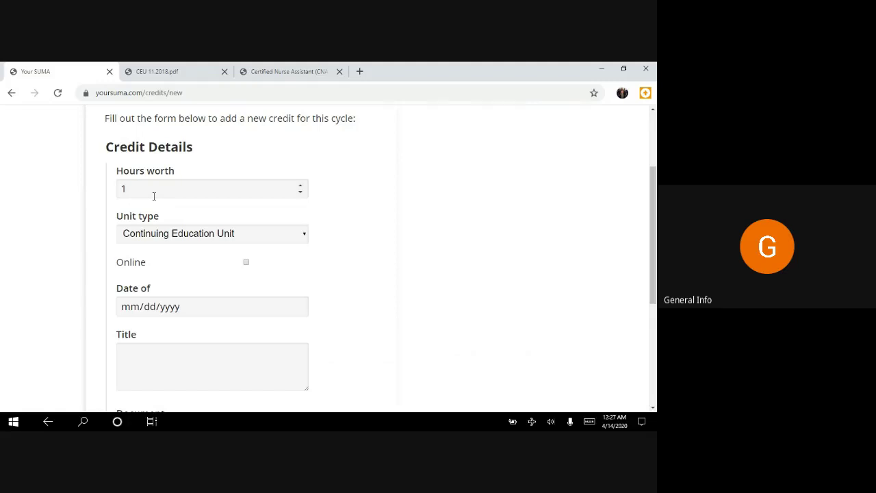
Step: Check the number of hours awarded on the CEU 11.2018.pdf certificate, then return to the credit form
left_click(161, 74)
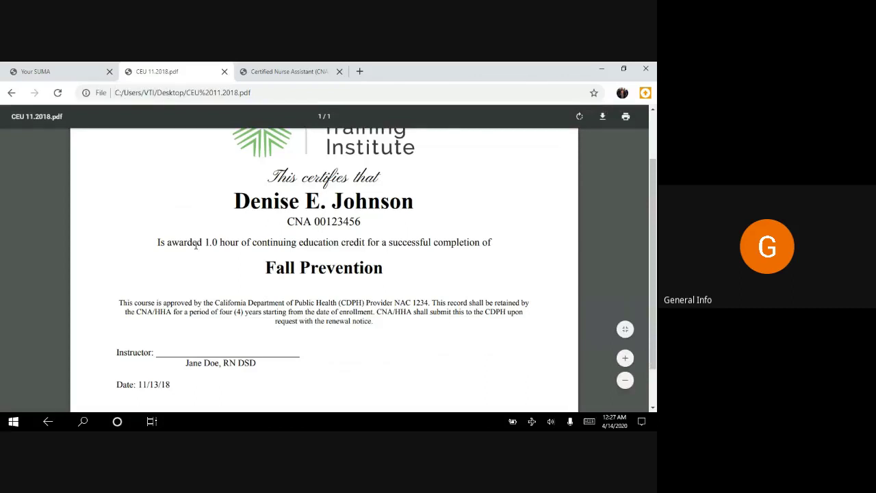
scroll(221, 239, "up", 2)
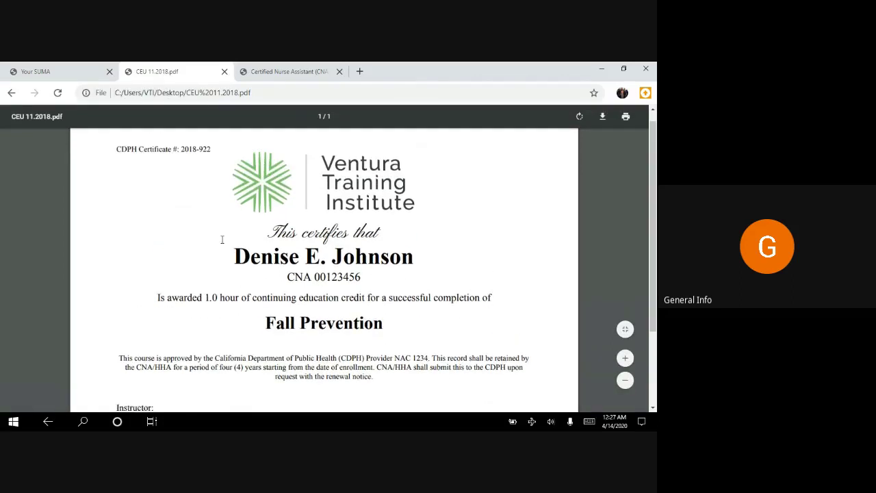
scroll(221, 238, "down", 1)
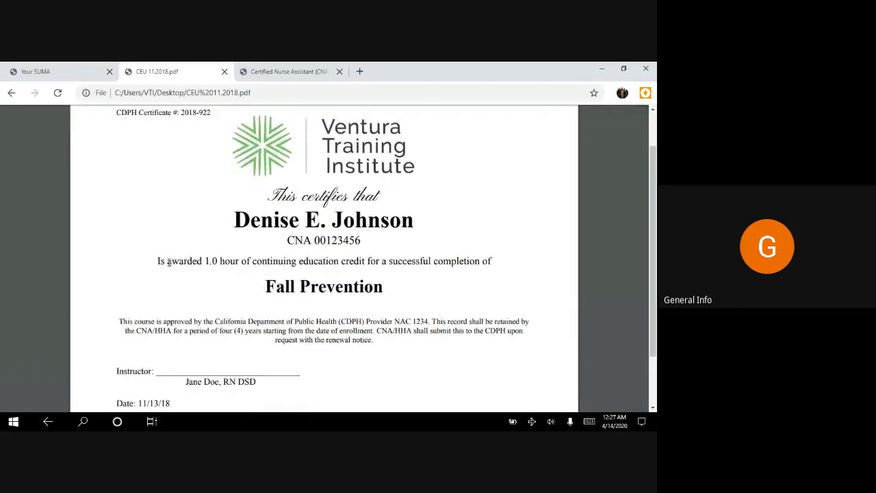
left_click_drag(168, 261, 240, 263)
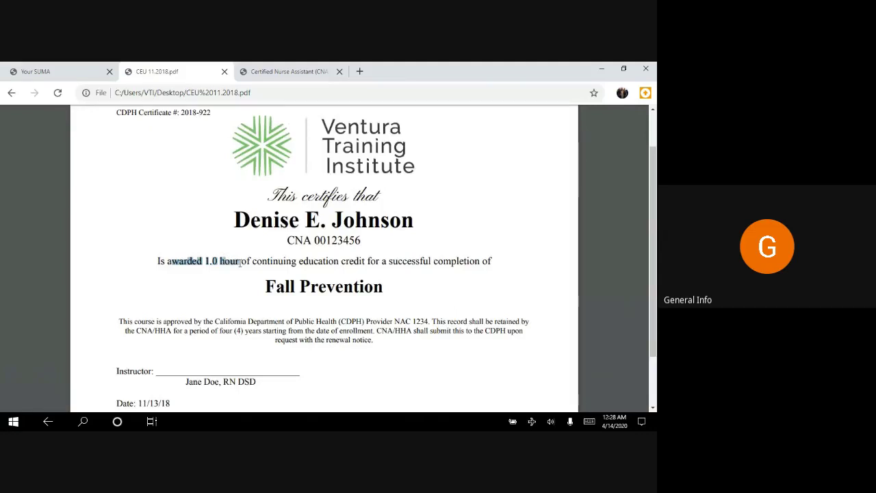
left_click(76, 71)
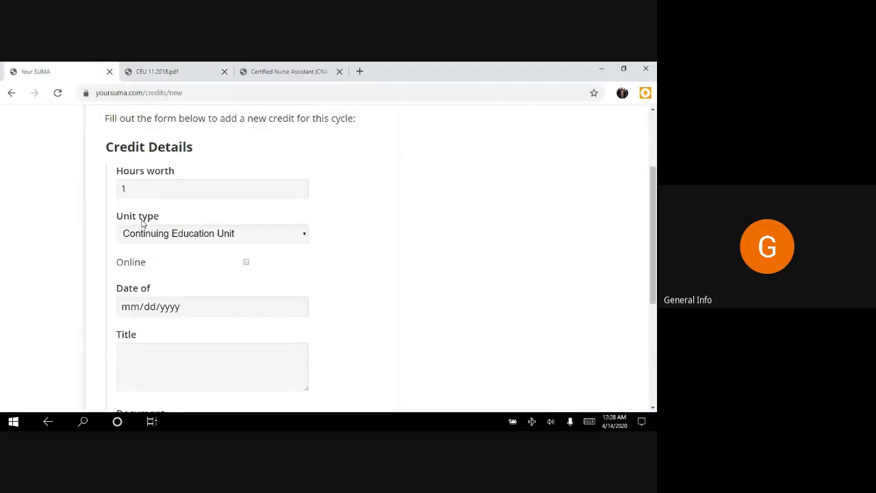
Step: Try the HHA Training Program and CPR First Aid or BLS Program unit types for the new credit
left_click(174, 236)
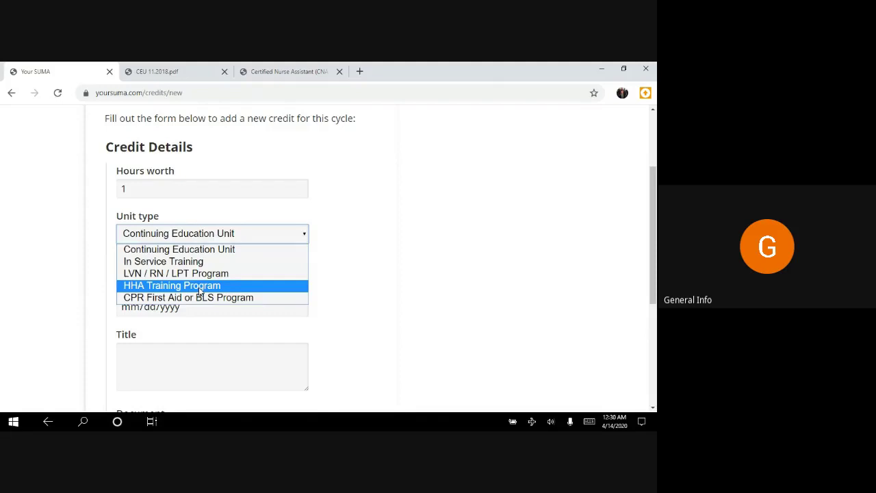
left_click(200, 285)
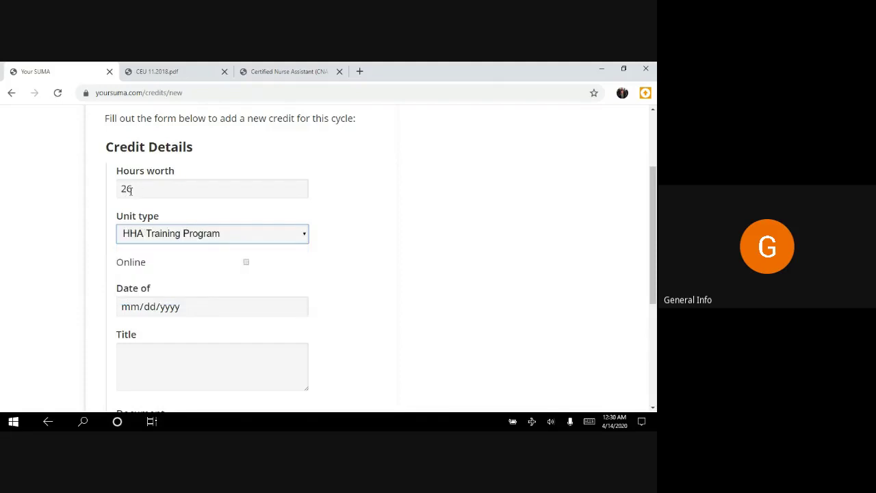
left_click(166, 234)
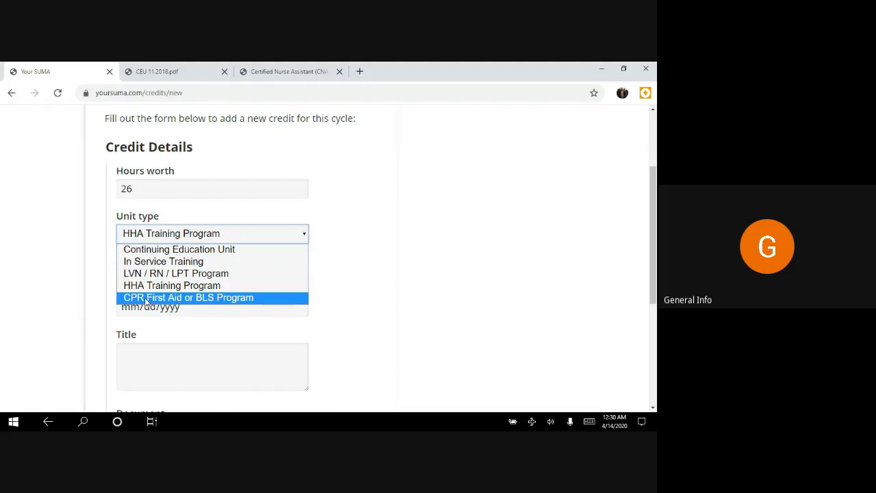
left_click(193, 299)
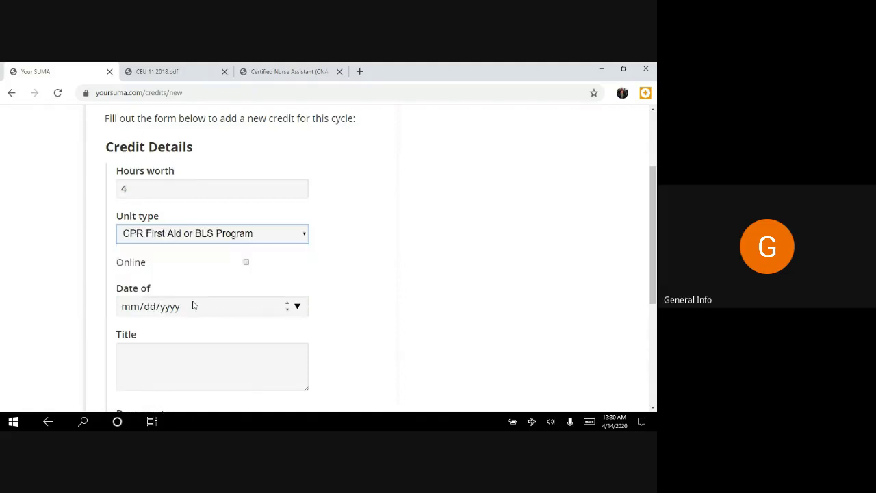
Step: Set the credit's unit type to Continuing Education Unit and its hours worth to 1
left_click(158, 233)
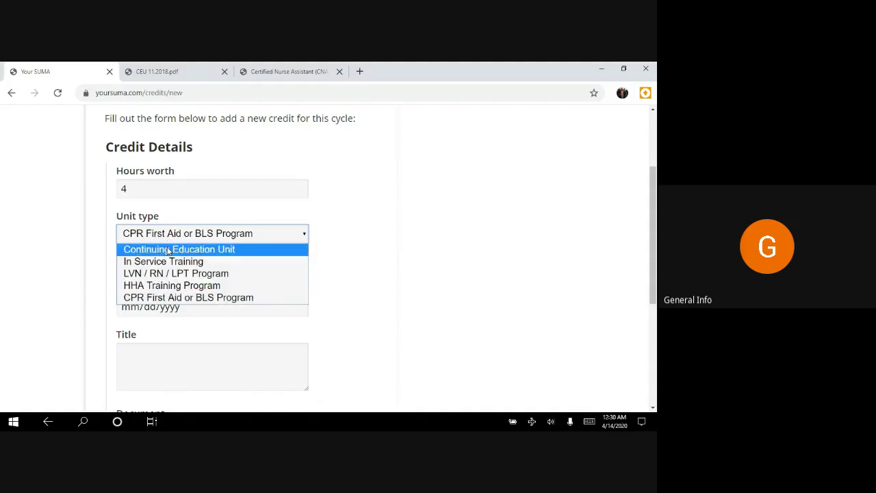
left_click(167, 250)
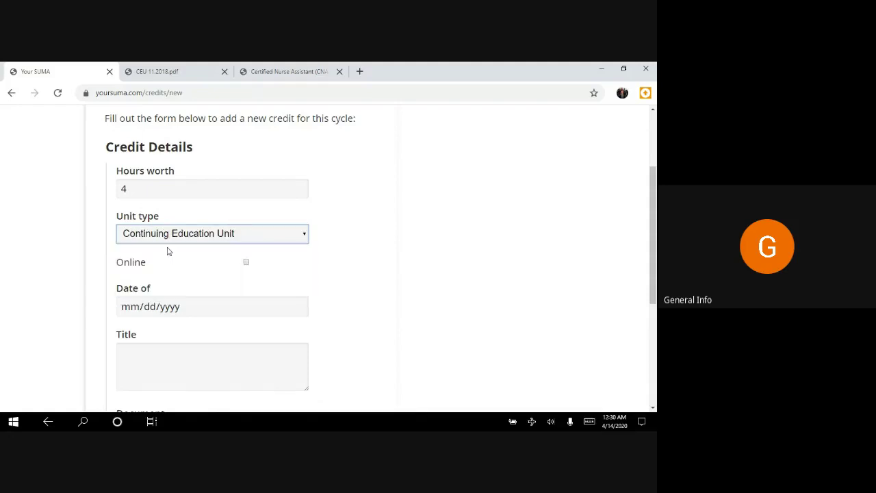
left_click(108, 190)
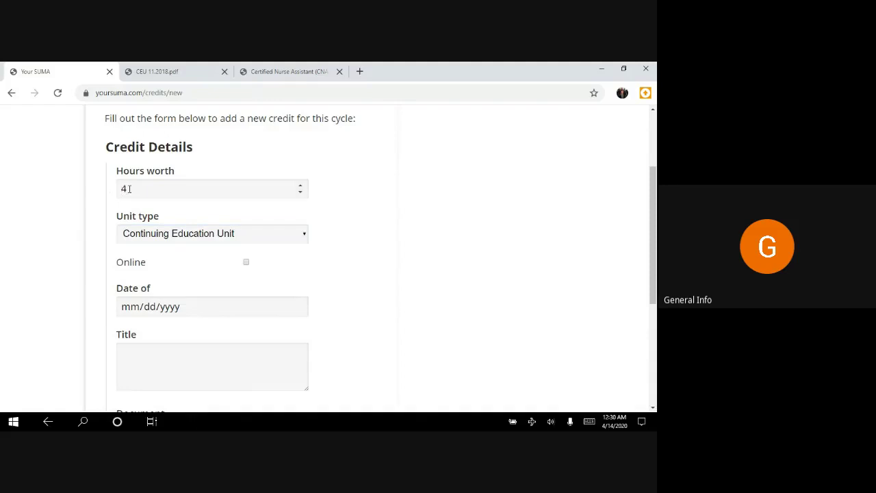
left_click_drag(126, 189, 118, 190)
key("BackSpace")
type("1")
Step: Look up the completion date on the certificate and enter 11/13/2018 as the credit's date
scroll(171, 251, "down", 1)
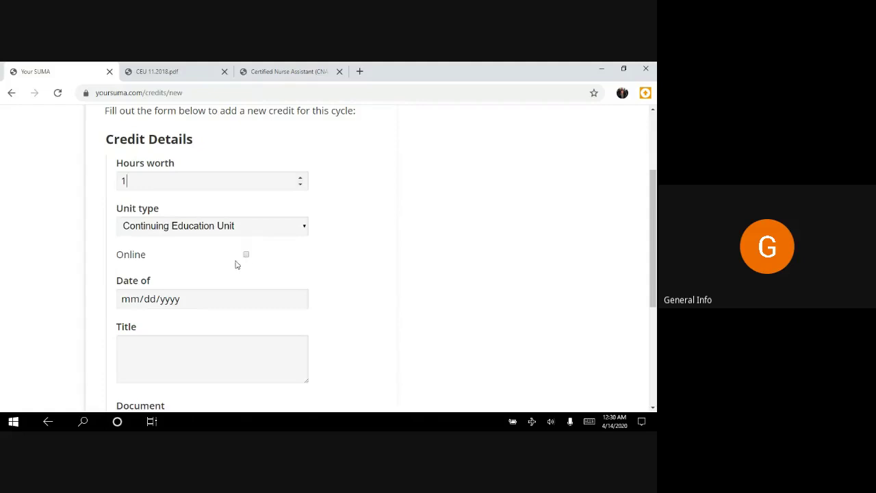
scroll(234, 265, "down", 1)
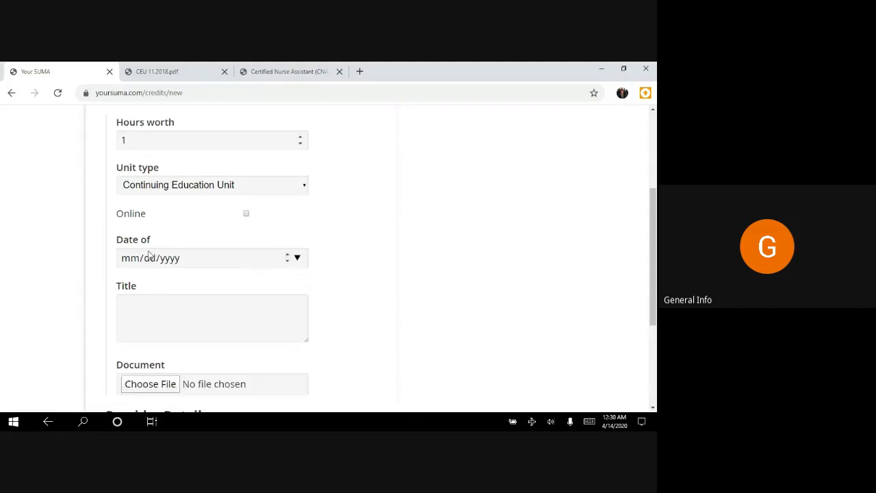
left_click(176, 69)
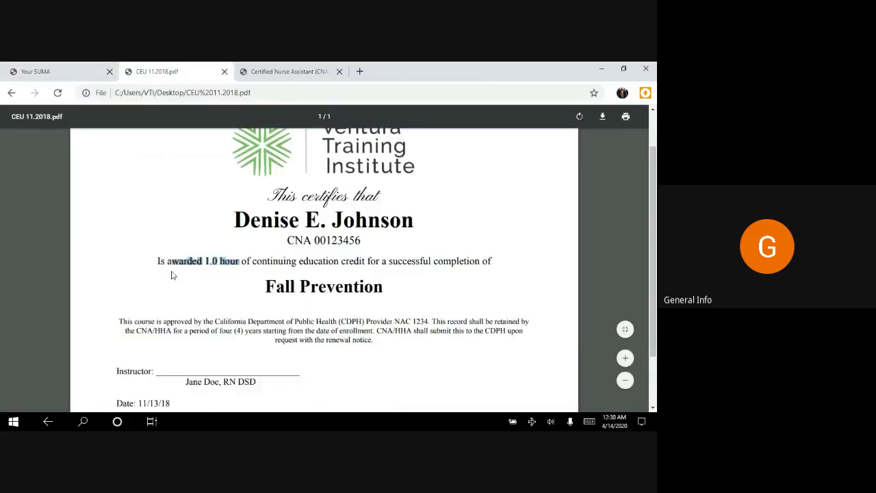
scroll(172, 274, "down", 2)
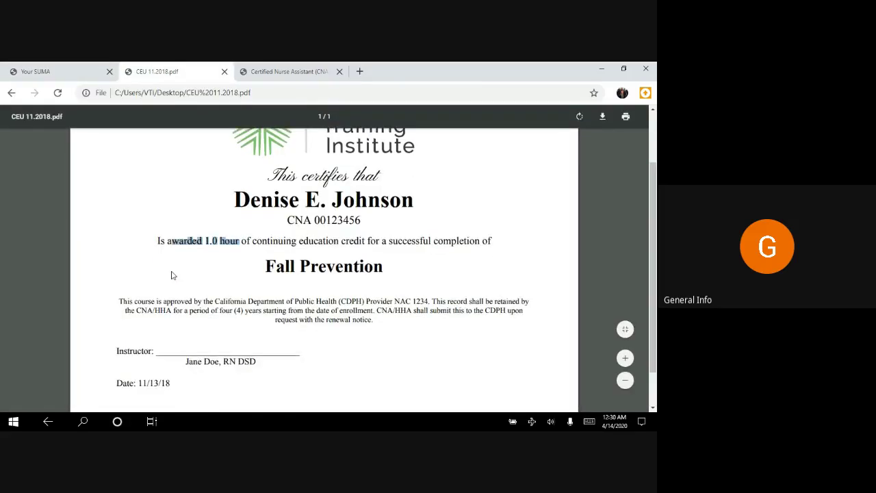
left_click(73, 69)
left_click(136, 259)
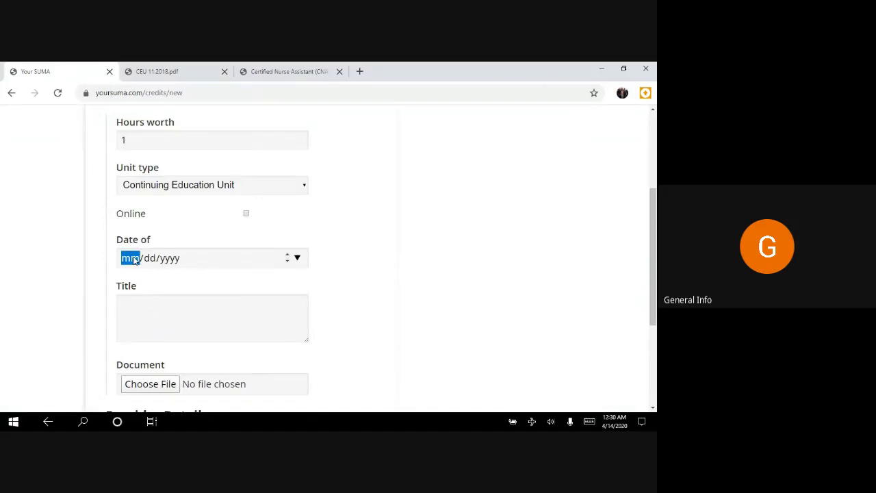
type("11/13/201")
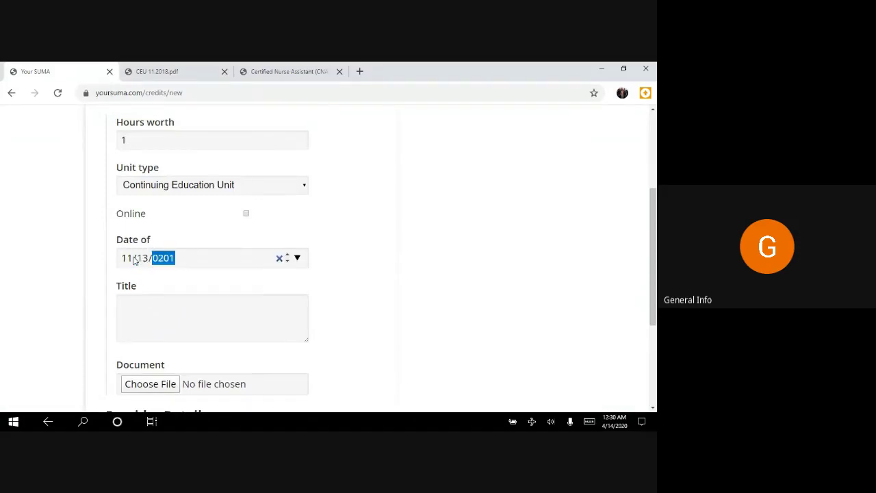
type("8")
Step: Copy the course name "Fall Prevention" from the certificate into the credit's title
left_click(184, 333)
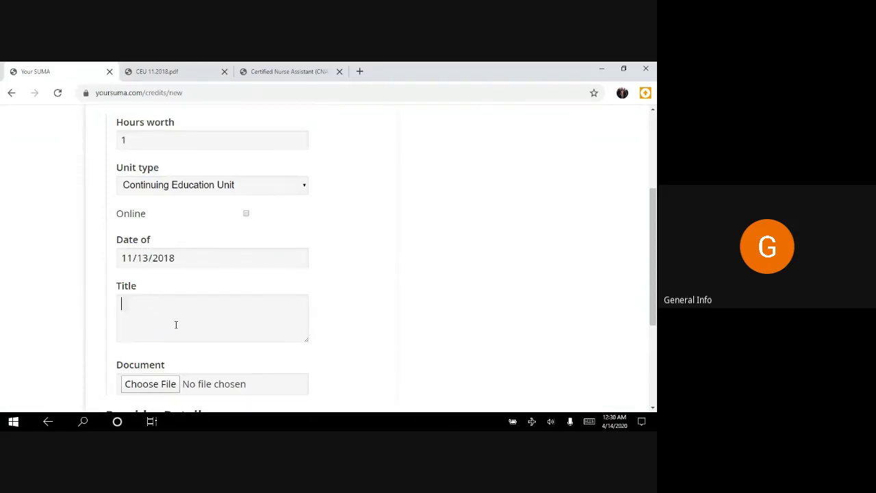
scroll(176, 325, "down", 1)
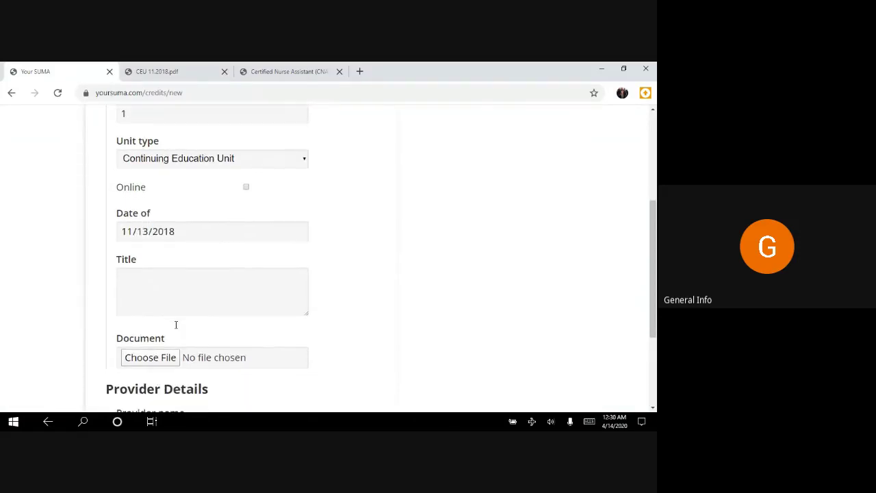
left_click(171, 69)
left_click_drag(384, 217, 266, 217)
key("ctrl+c")
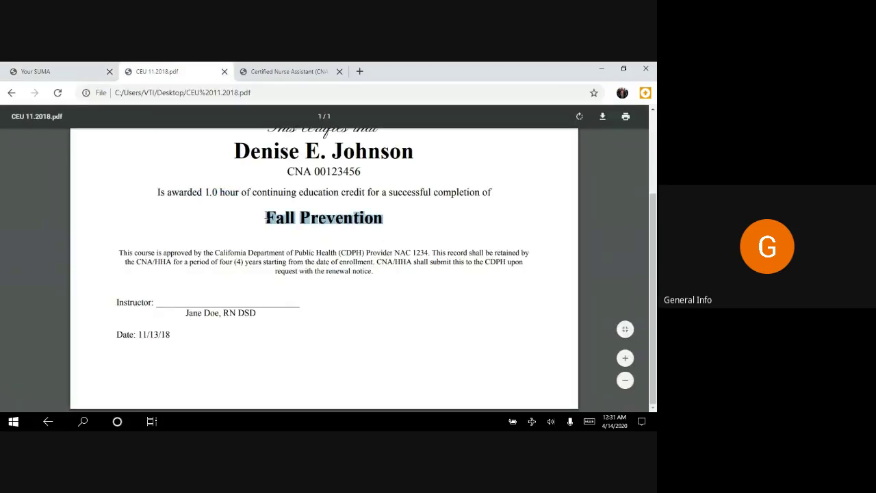
left_click(82, 68)
key("ctrl+v")
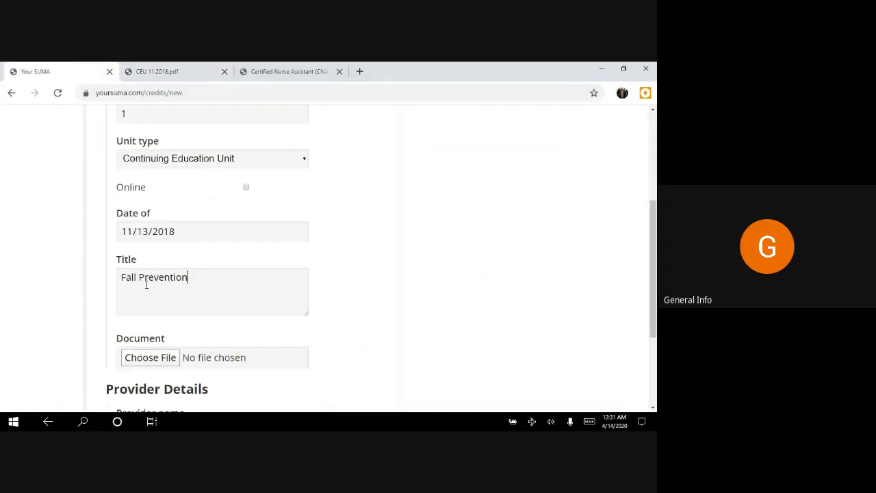
Step: Review the certificate and attach the CEU 11.2018 PDF from the Desktop as the credit's document
scroll(327, 308, "down", 3)
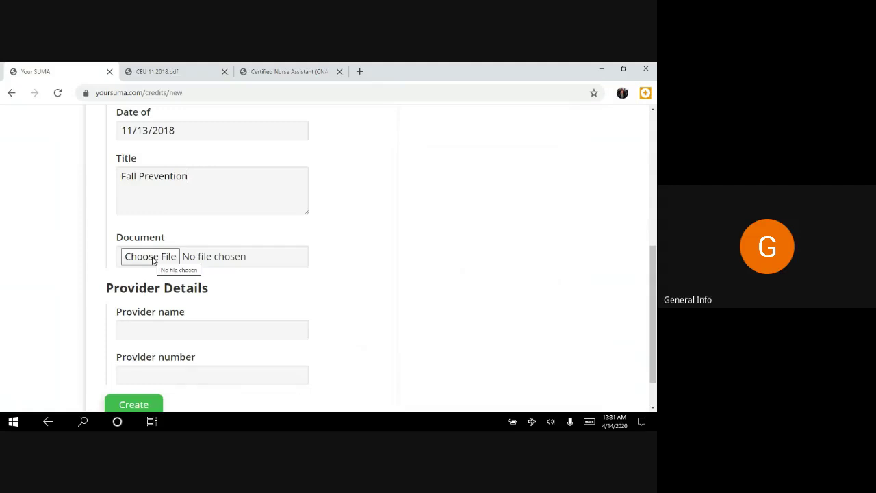
left_click(166, 71)
scroll(175, 232, "up", 2)
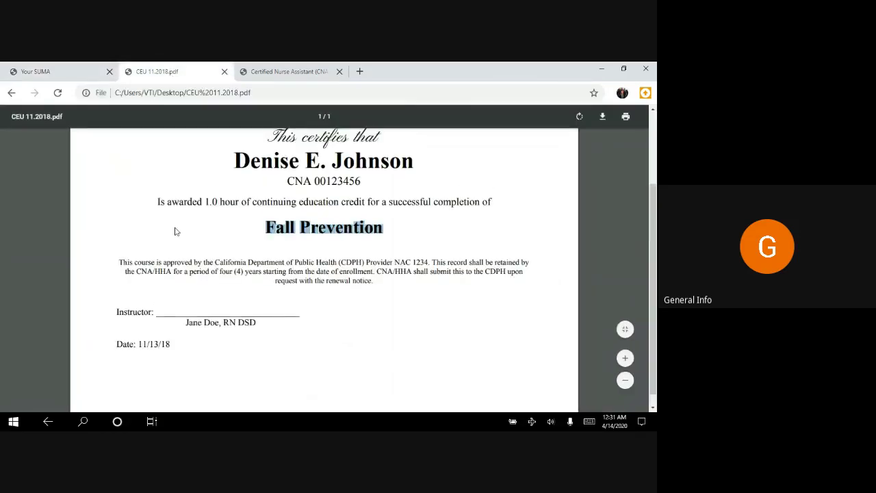
scroll(151, 201, "down", 1)
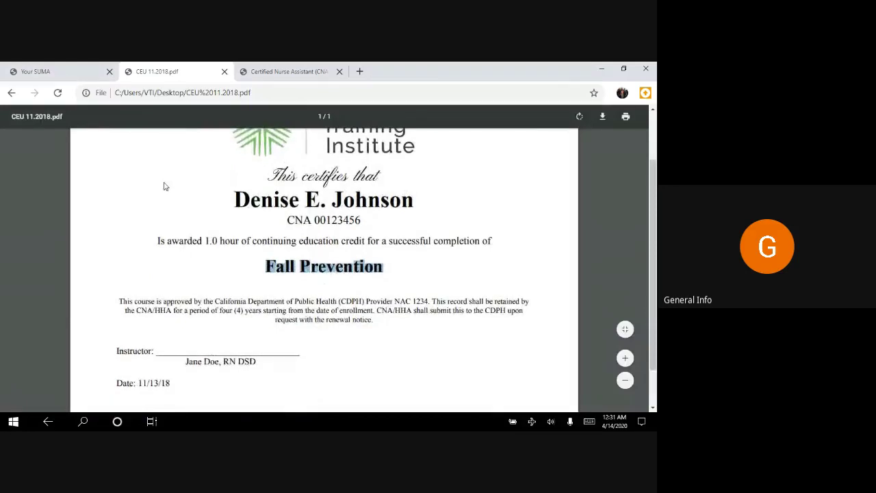
left_click(79, 71)
left_click(150, 257)
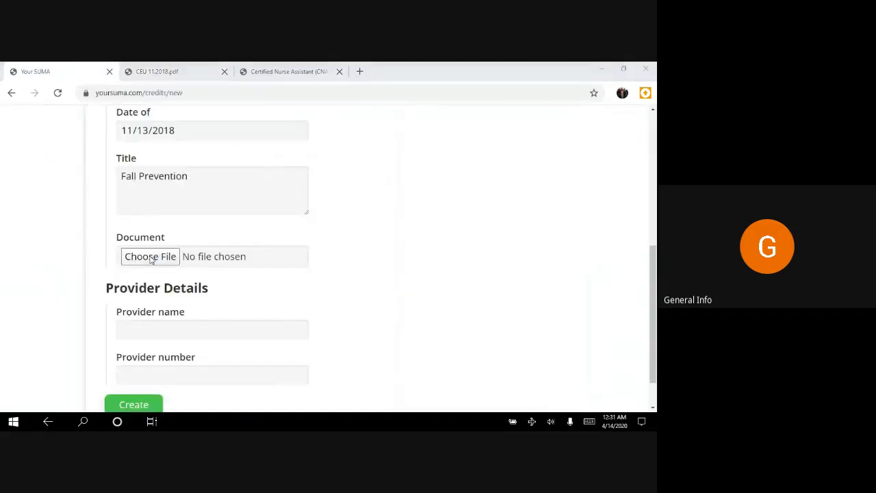
left_click(120, 143)
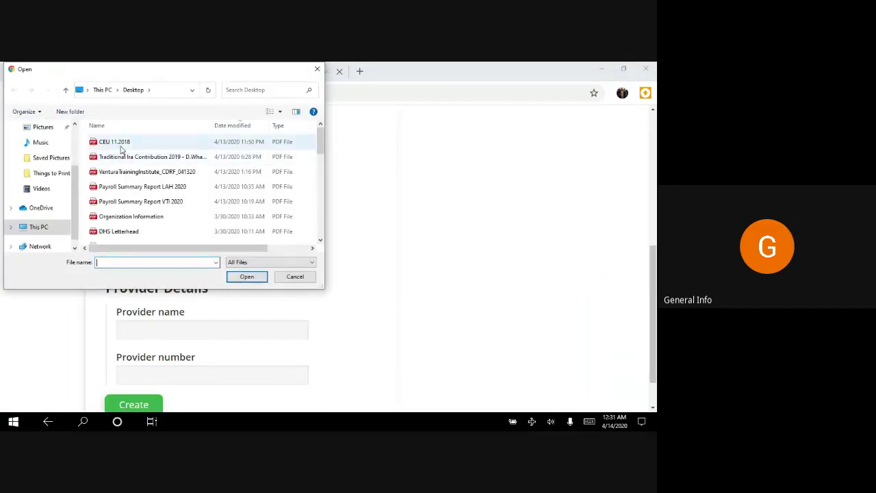
left_click(238, 277)
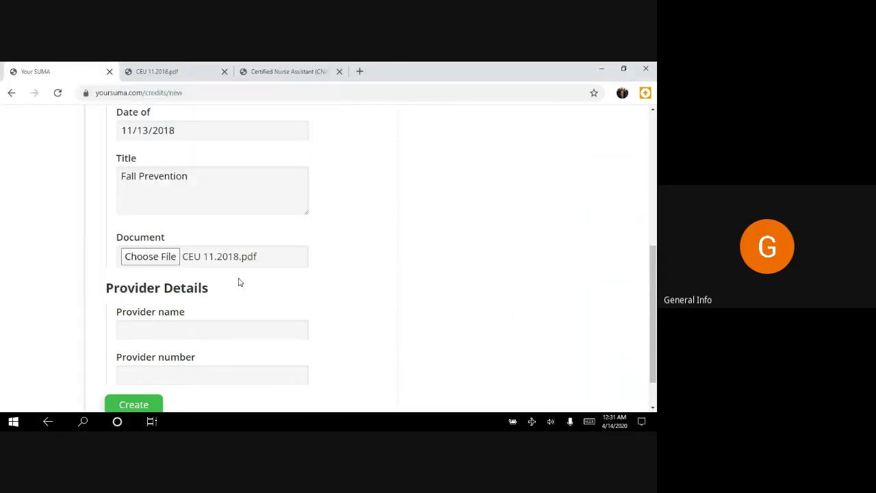
Step: Look up the training provider on the certificate and enter "Ventura Training Institute" as the provider name
scroll(230, 292, "down", 2)
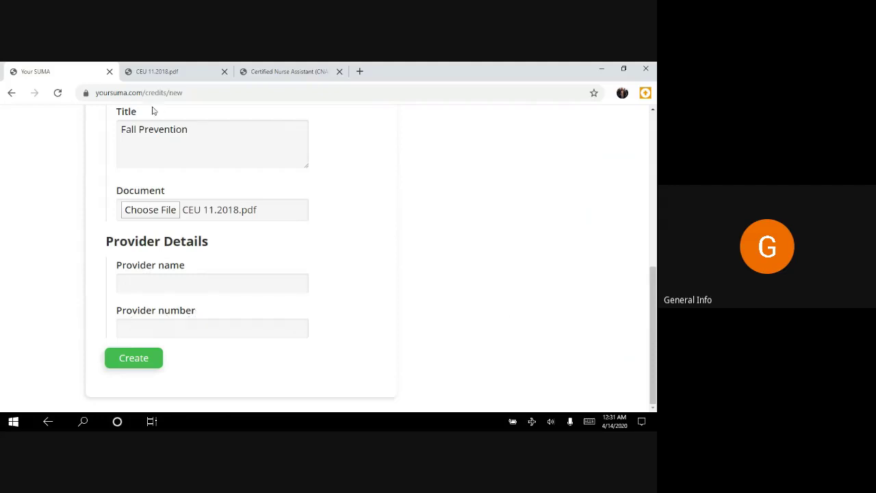
left_click(165, 71)
scroll(195, 171, "up", 2)
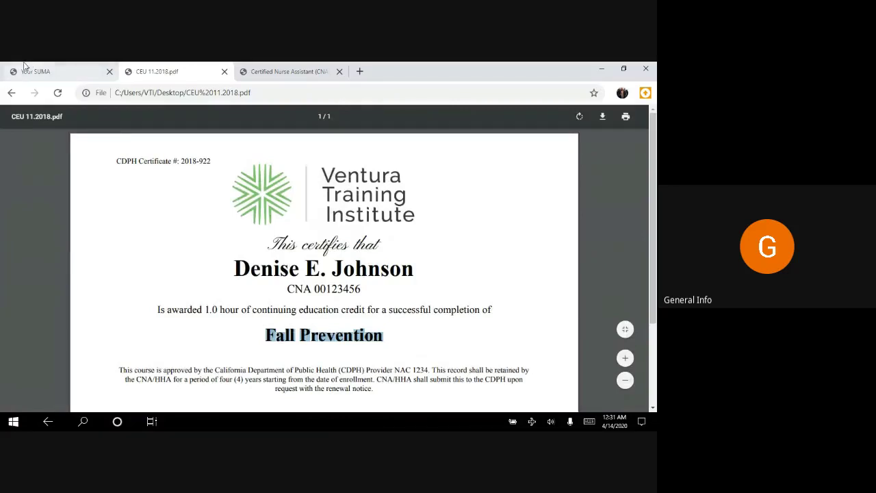
key("ctrl+Page_Up")
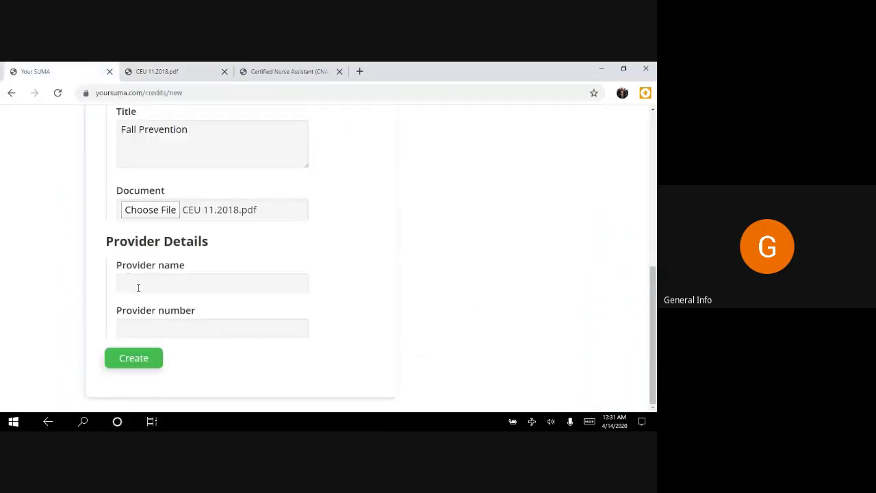
left_click(137, 287)
type("Ventura Training Institute")
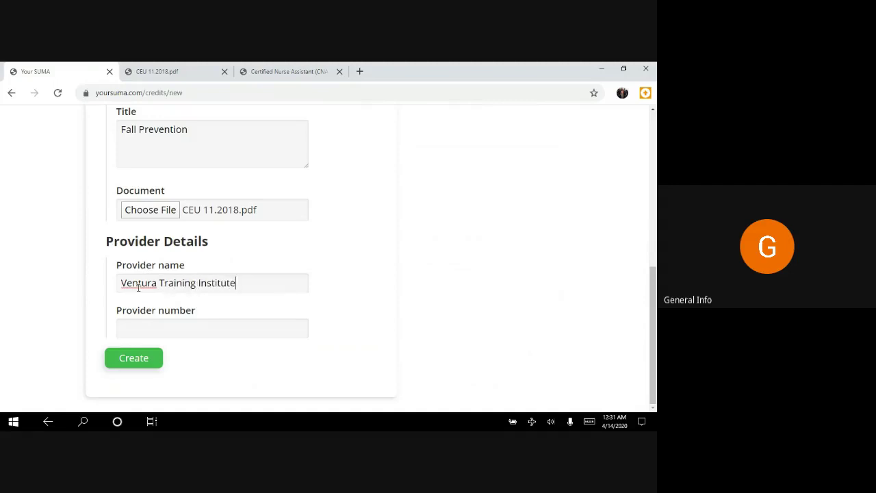
Step: Look up the CDPH provider number on the certificate and enter 1234 as the credit's provider number
left_click(181, 75)
scroll(409, 258, "down", 2)
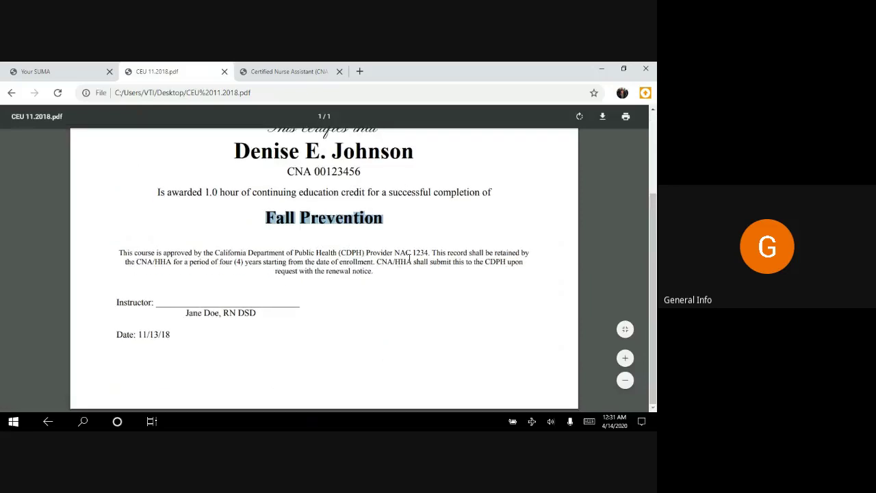
left_click_drag(429, 253, 395, 252)
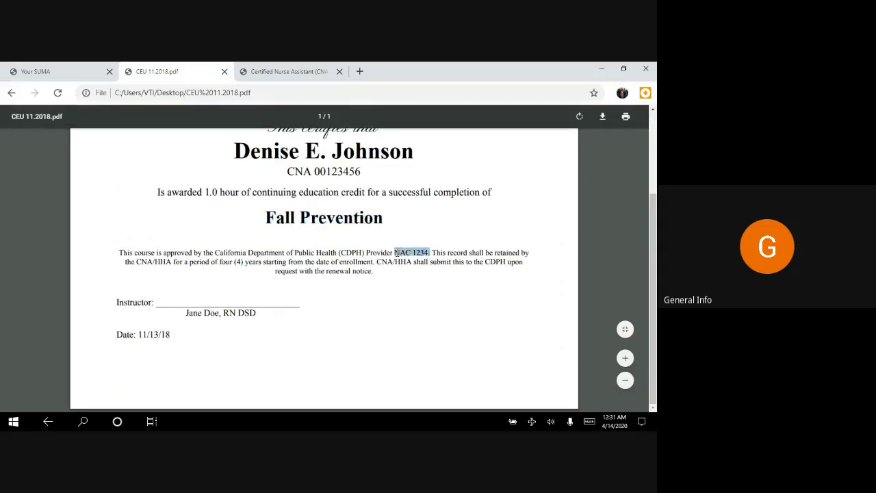
left_click(33, 69)
left_click(134, 328)
type("1")
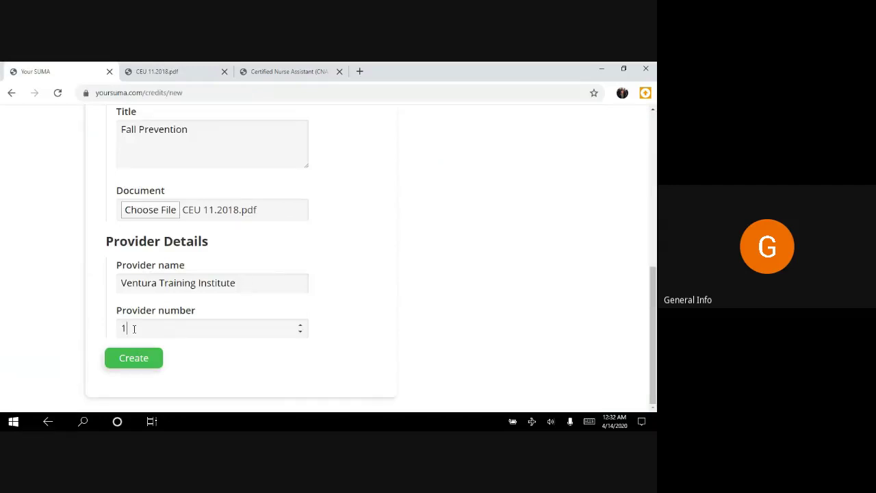
type("234")
Step: Check the entered details against the certificate and create the Fall Prevention credit
mouse_move(651, 314)
left_mouse_down()
mouse_move(649, 229)
mouse_move(646, 315)
left_mouse_up()
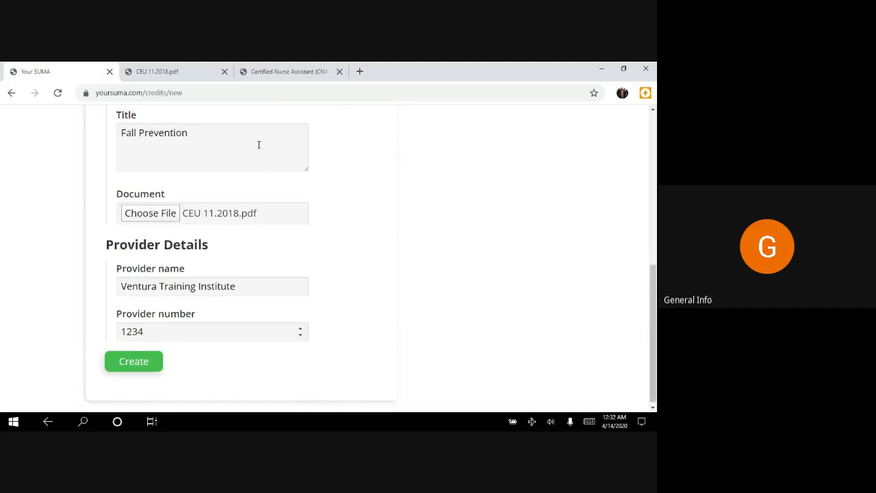
left_click(194, 68)
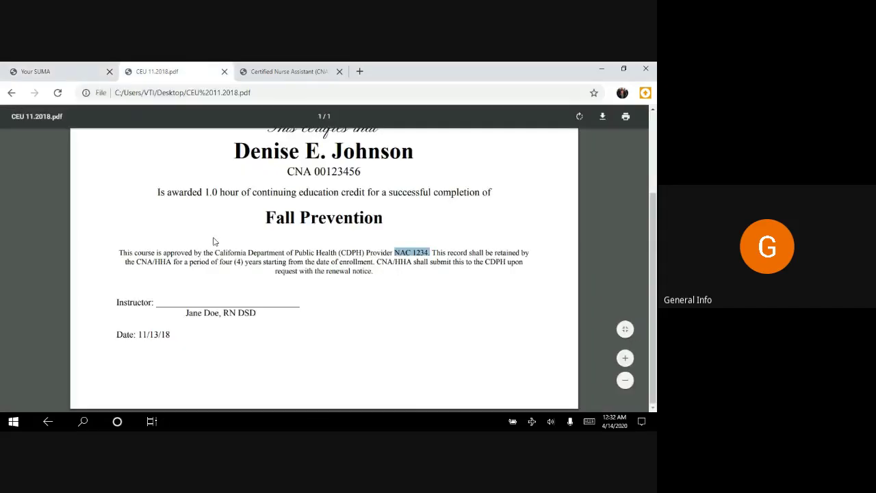
scroll(213, 241, "up", 3)
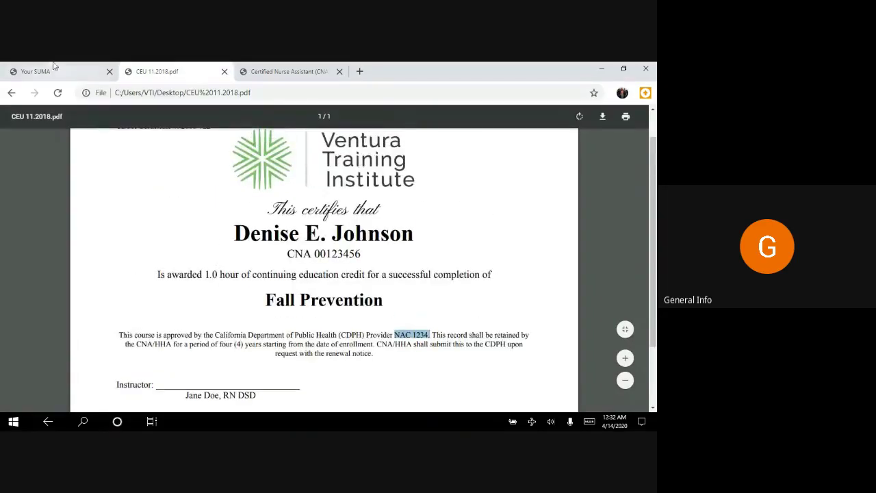
left_click(54, 66)
left_click(135, 356)
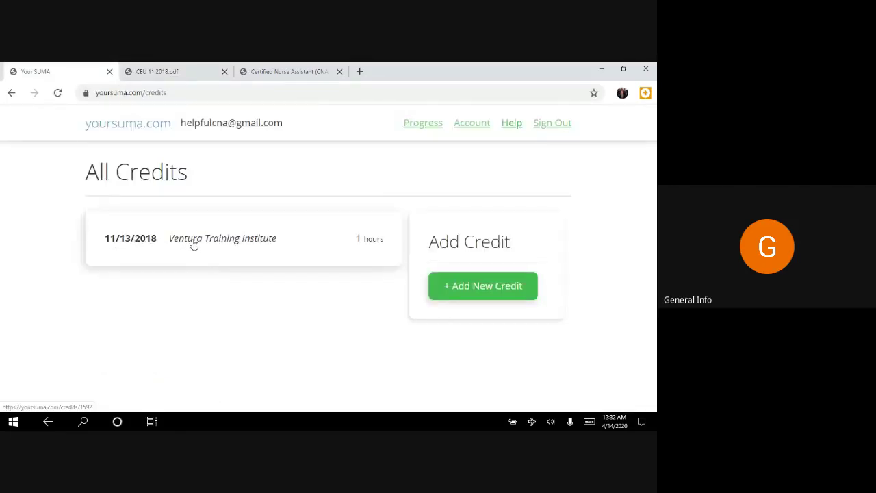
Step: Open the 11/13/2018 Ventura Training Institute credit to review its saved details and attachment, and return to all credits
left_click(194, 244)
scroll(295, 273, "down", 1)
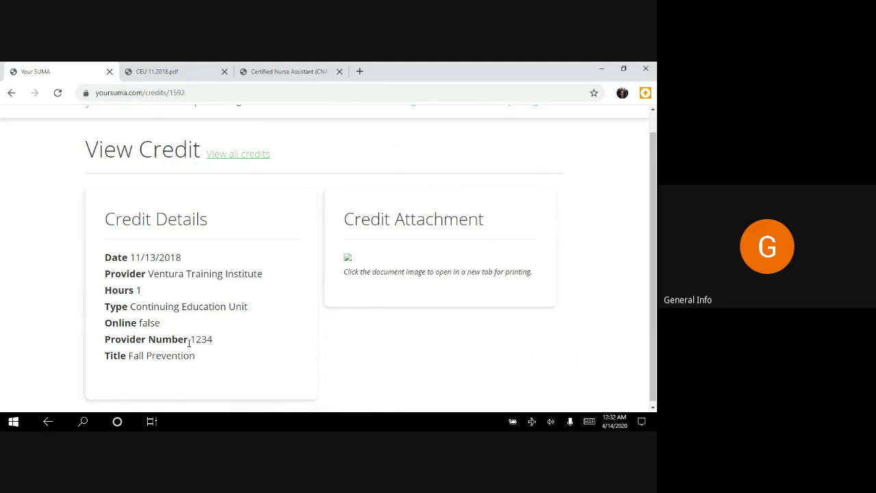
scroll(146, 355, "up", 1)
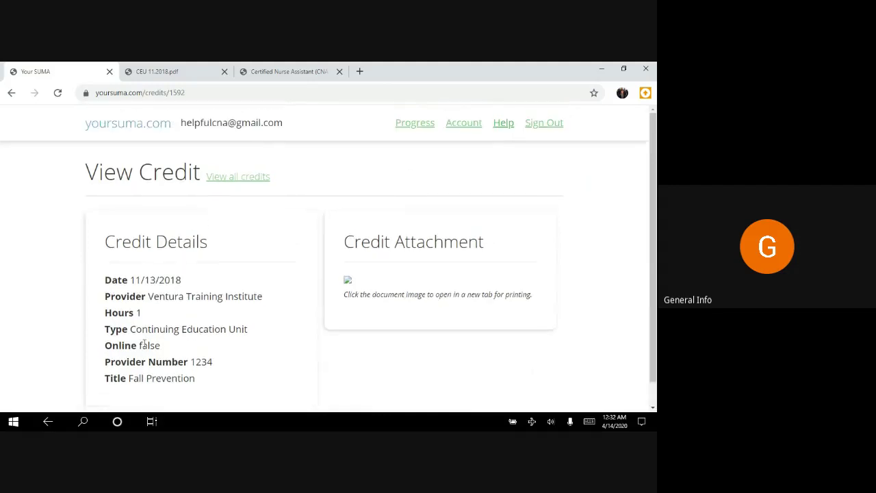
left_click(237, 179)
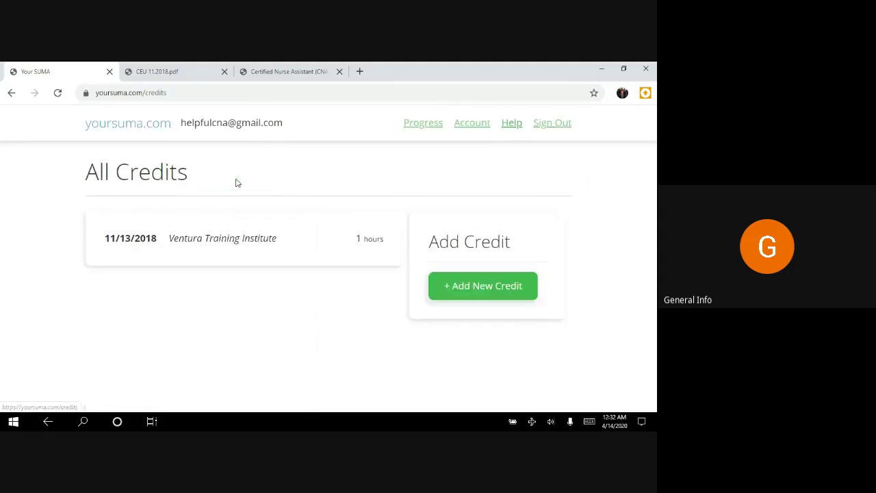
Step: Review the renewal progress for the whole cycle, the first year and the second year, and return to the list of credits
left_click(420, 128)
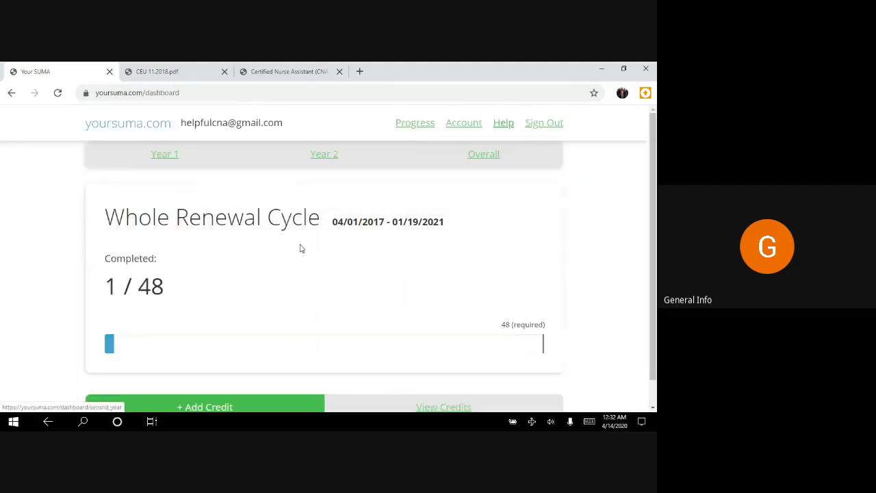
scroll(286, 331, "down", 1)
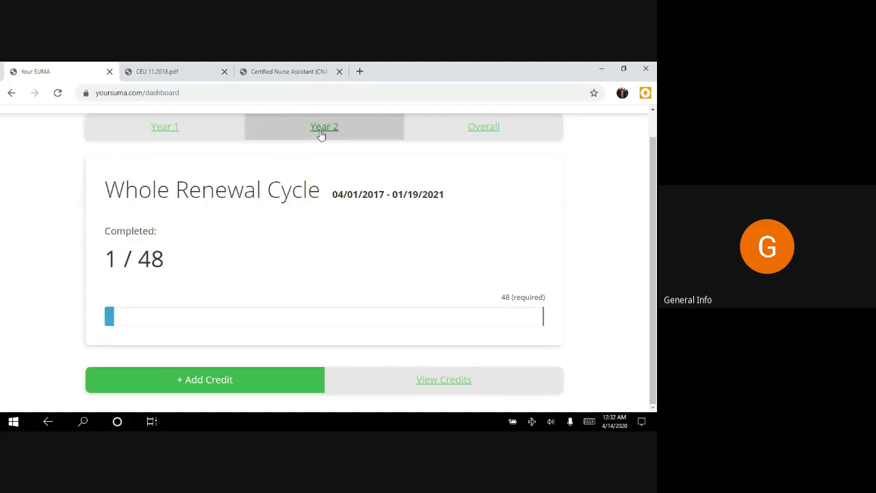
left_click(202, 131)
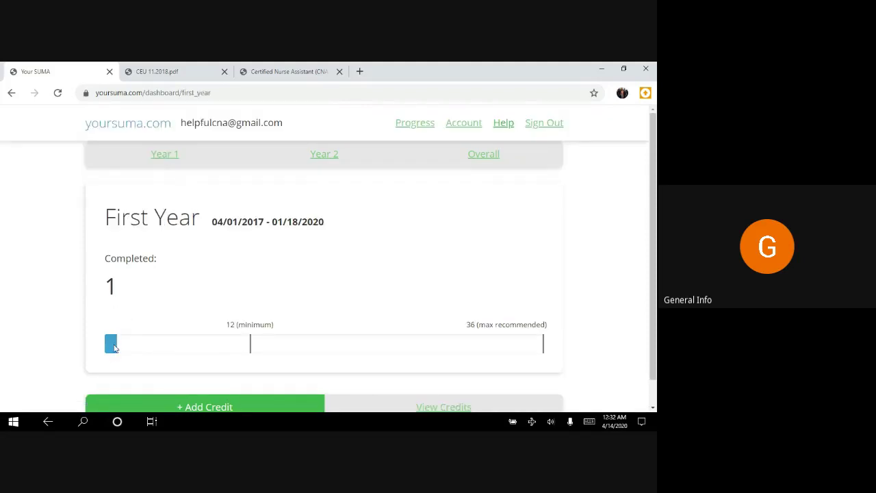
left_click(316, 164)
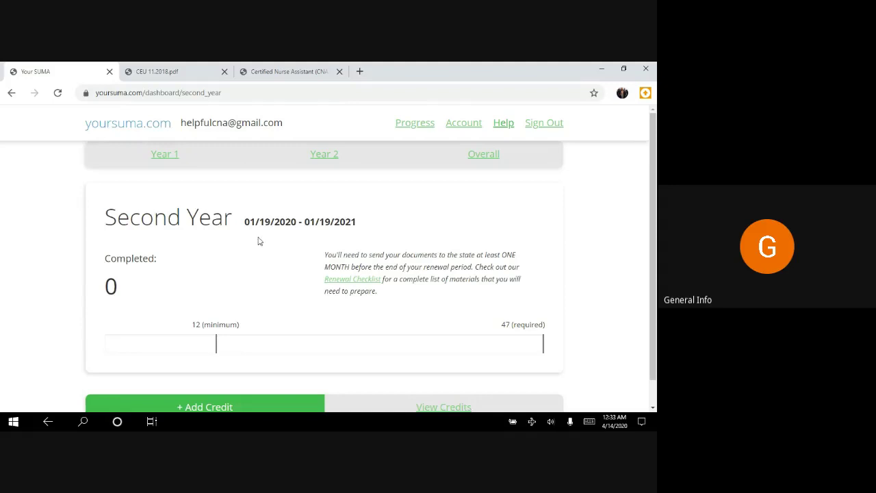
left_click(188, 166)
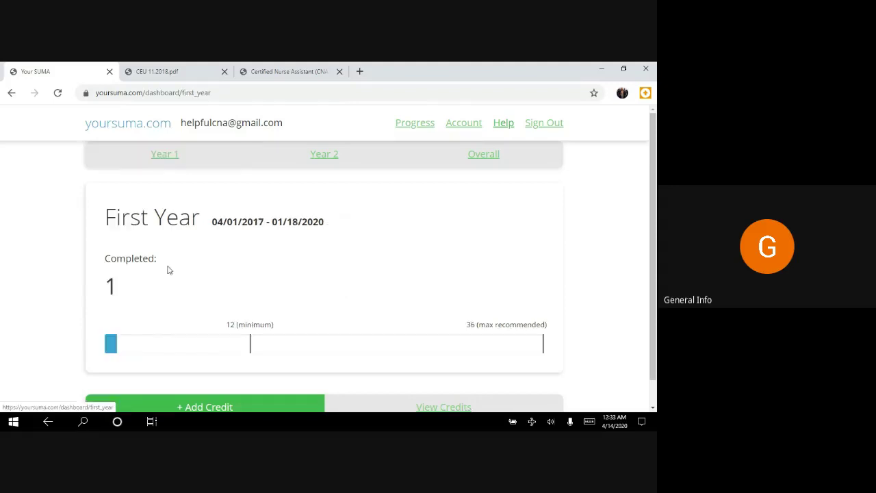
scroll(169, 279, "down", 1)
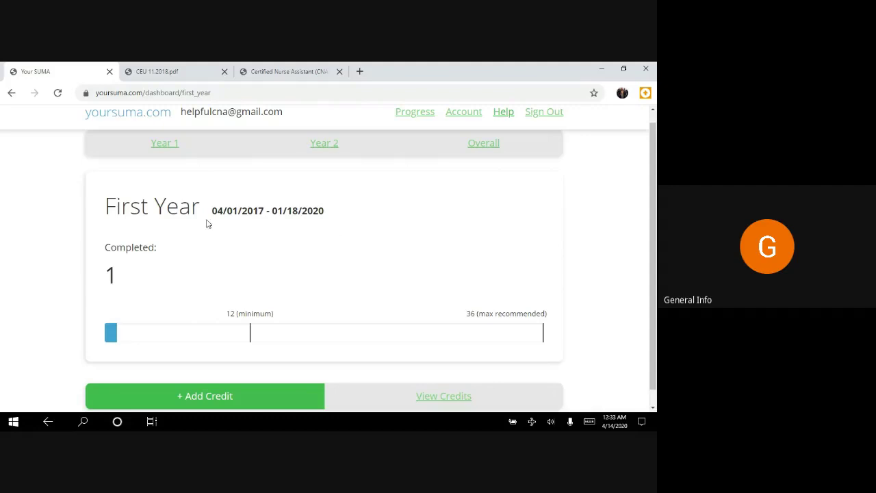
left_click(375, 393)
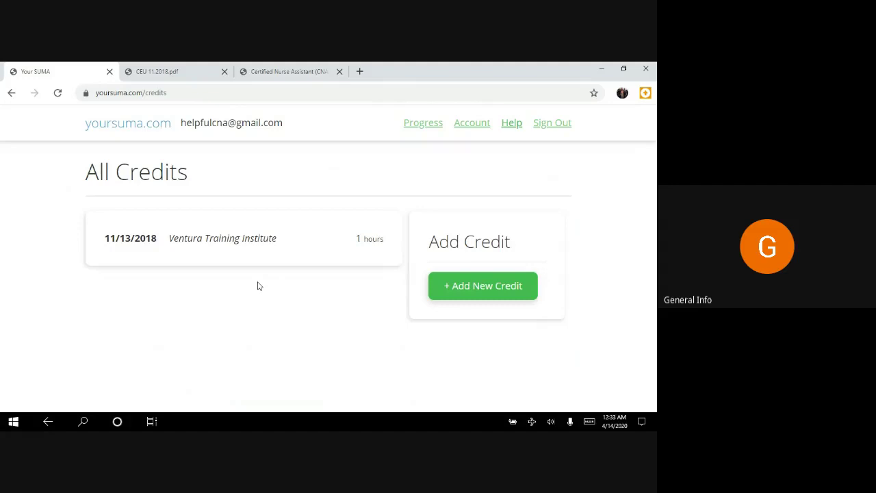
left_click(149, 422)
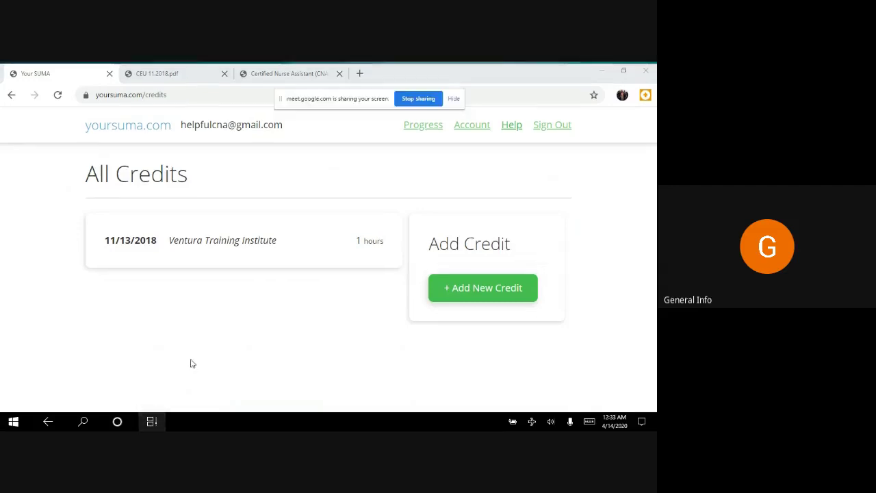